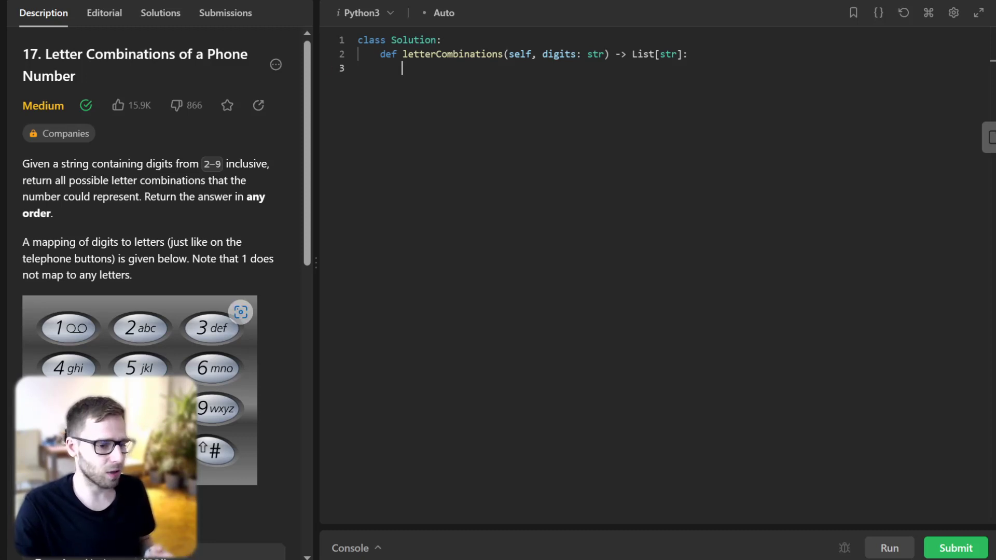
pyautogui.scroll(-2, 140, 311)
pyautogui.scroll(-2, 156, 272)
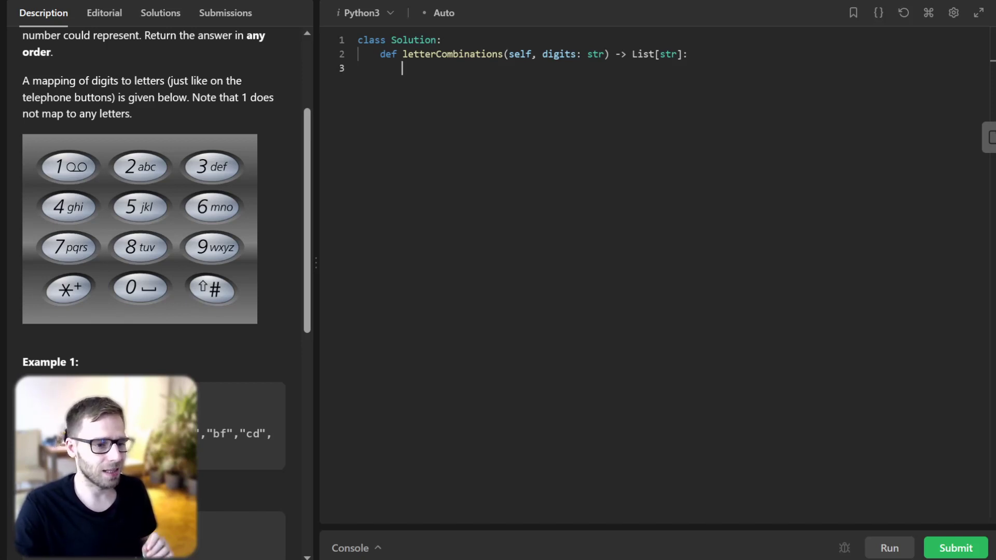
pyautogui.scroll(-2, 155, 281)
pyautogui.scroll(-2, 155, 280)
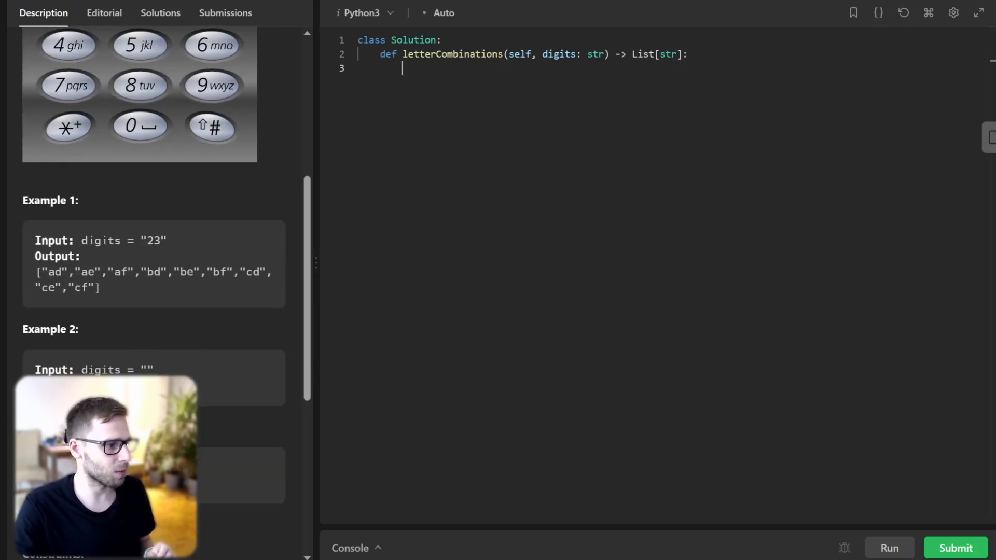
# Review Example 1's input digits and its expected output in the problem description.
pyautogui.moveTo(69, 241); pyautogui.dragTo(167, 240)
pyautogui.click(168, 241)
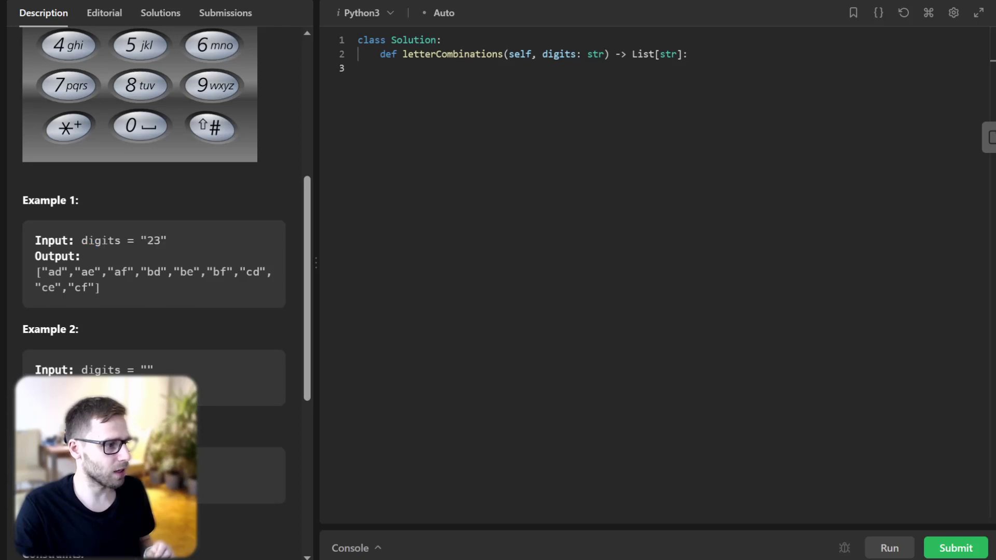
pyautogui.moveTo(42, 271); pyautogui.dragTo(101, 287)
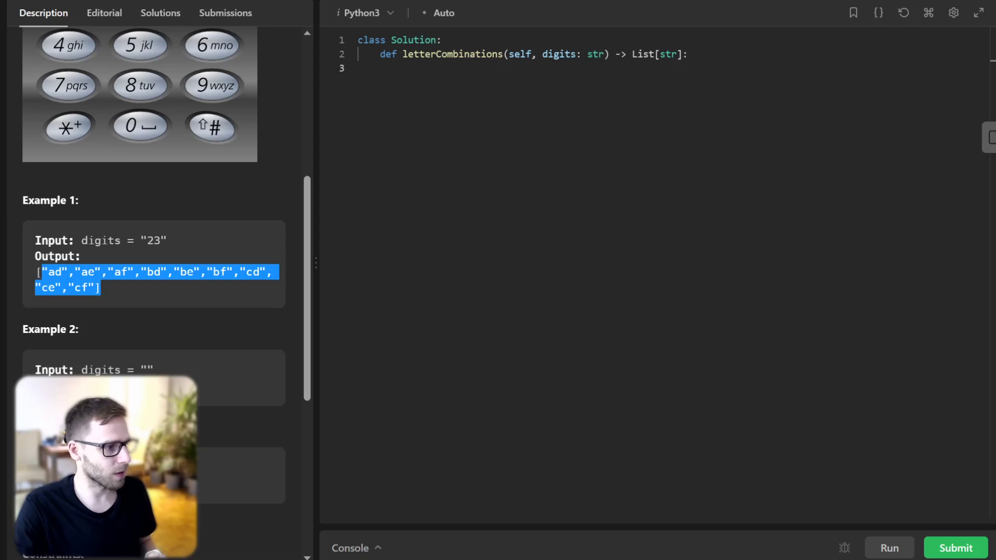
pyautogui.scroll(2, 156, 296)
pyautogui.scroll(1, 155, 295)
pyautogui.scroll(3, 155, 233)
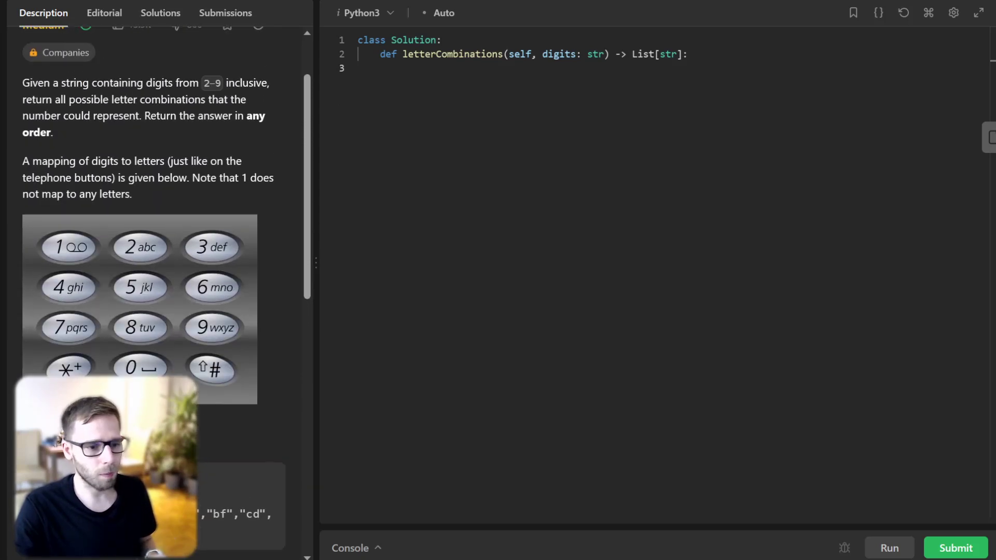
pyautogui.scroll(2, 156, 233)
pyautogui.scroll(-3, 155, 234)
pyautogui.scroll(-1, 156, 233)
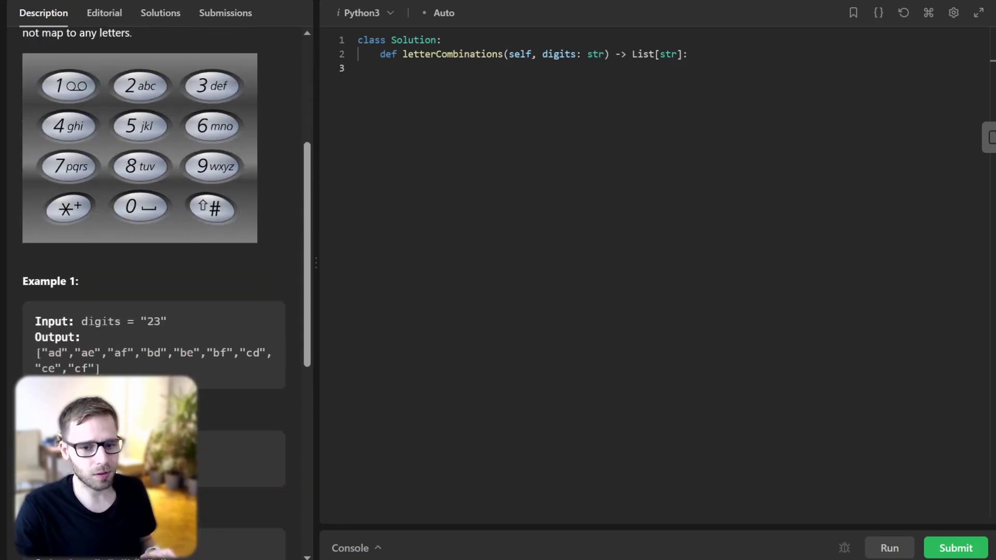
pyautogui.scroll(3, 156, 281)
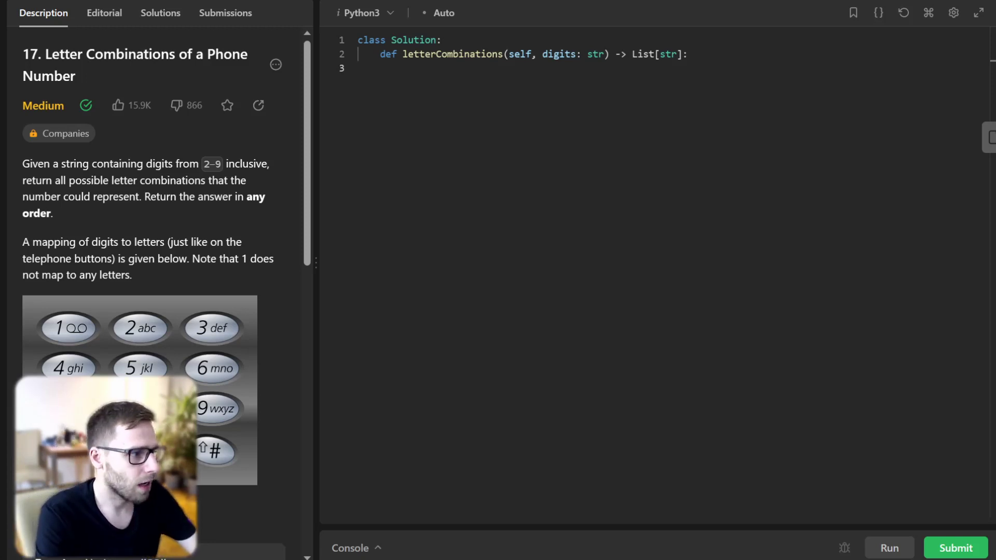
pyautogui.write('if not digits:')
# Add an if-not-digits guard that returns an empty list [].
pyautogui.press('Return')
pyautogui.press('Tab')
pyautogui.write('return []')
pyautogui.press('Return')
pyautogui.press('Return')
pyautogui.write('phone_map: = {')
# Start the phone_map dictionary with entries '2': 'abc' and '3', fixing a typo.
pyautogui.press('Return')
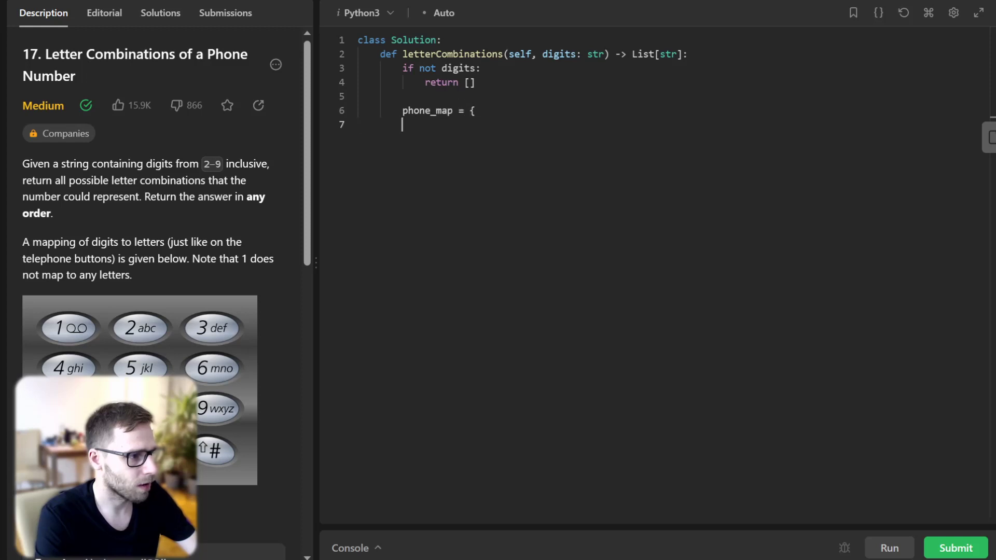
pyautogui.write("'2': 'abc")
pyautogui.press('BackSpace')
pyautogui.press('BackSpace')
pyautogui.press('BackSpace')
pyautogui.write("abc',")
pyautogui.press('Return')
pyautogui.write("'3': 'def',")
pyautogui.press('Return')
pyautogui.write("'4': 'ghi',")
# Add indented phone_map entries for digits 4 through 9, ending with '9': 'wxyz'.
pyautogui.press('Return')
pyautogui.press('Tab')
pyautogui.press('Tab')
pyautogui.press('Tab')
pyautogui.write("'5': 'jkl',")
pyautogui.press('Return')
pyautogui.press('Tab')
pyautogui.write("'6': 'mno',")
pyautogui.press('Return')
pyautogui.press('Tab')
pyautogui.press('Tab')
pyautogui.write("'7': 'pqrs',")
pyautogui.press('Return')
pyautogui.press('Tab')
pyautogui.press('Tab')
pyautogui.write("'8': 'tuv',")
pyautogui.press('Return')
pyautogui.press('Tab')
pyautogui.press('Tab')
pyautogui.write("'9': 'wxyz'")
pyautogui.press('Return')
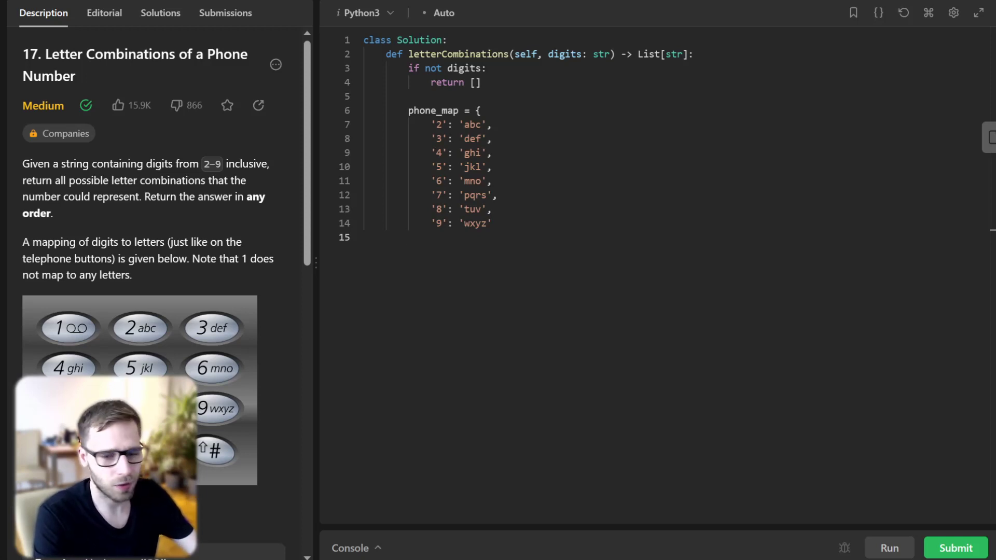
pyautogui.write('}')
# Close phone_map, set combinations = [""], and begin for digit in digits:.
pyautogui.press('Return')
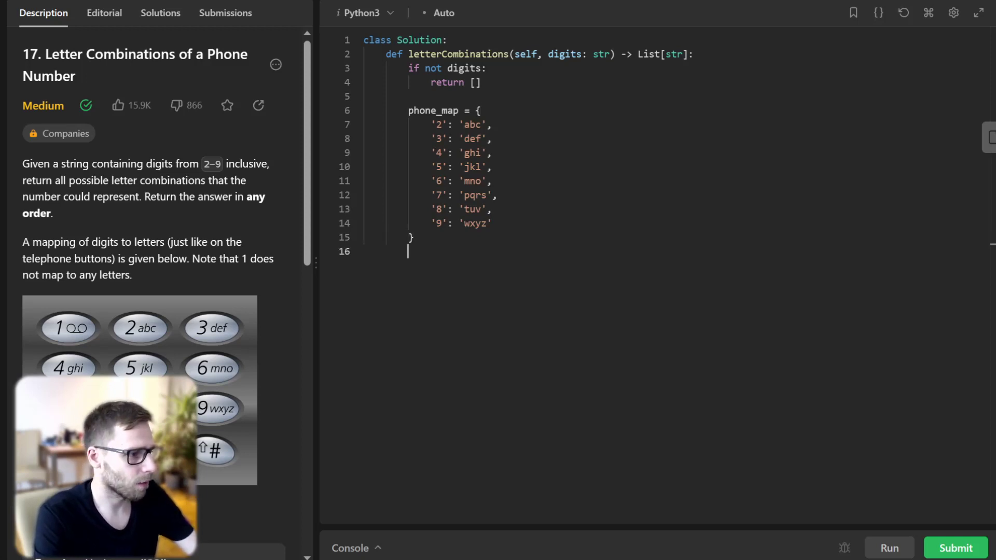
pyautogui.press('Return')
pyautogui.write('combinations = [""]')
pyautogui.press('Return')
pyautogui.press('Return')
pyautogui.press('Return')
pyautogui.write('for ')
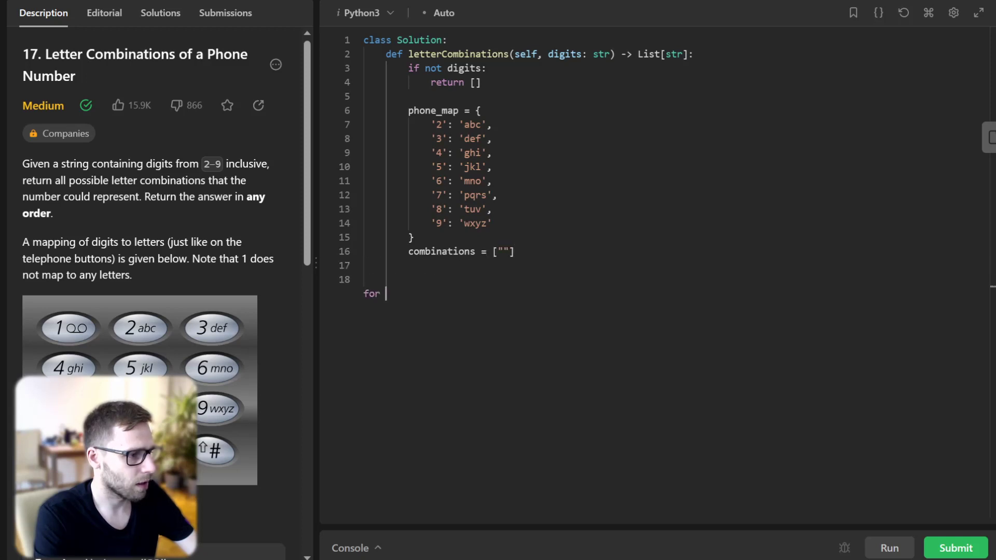
pyautogui.write('digit in digits:')
pyautogui.press('Return')
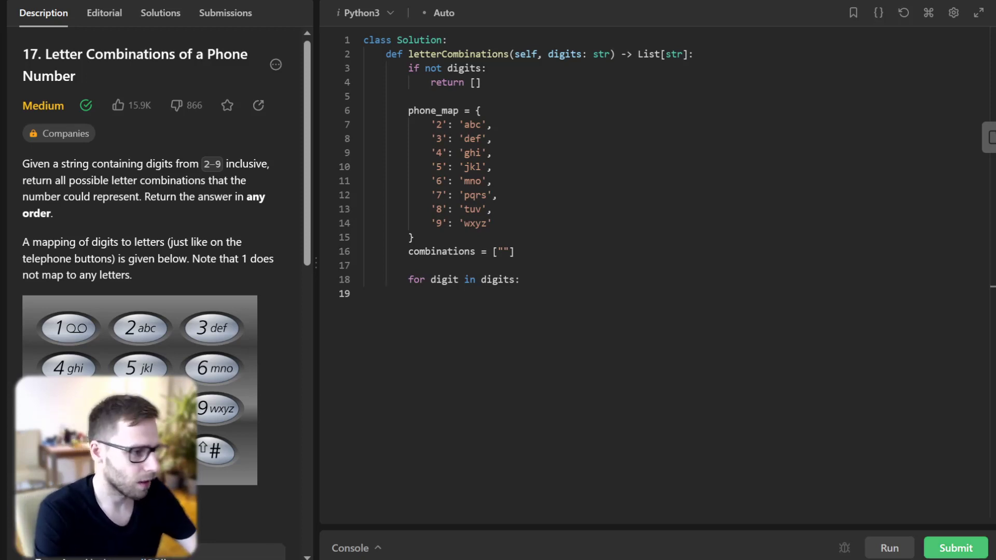
pyautogui.write('new_combinations = ')
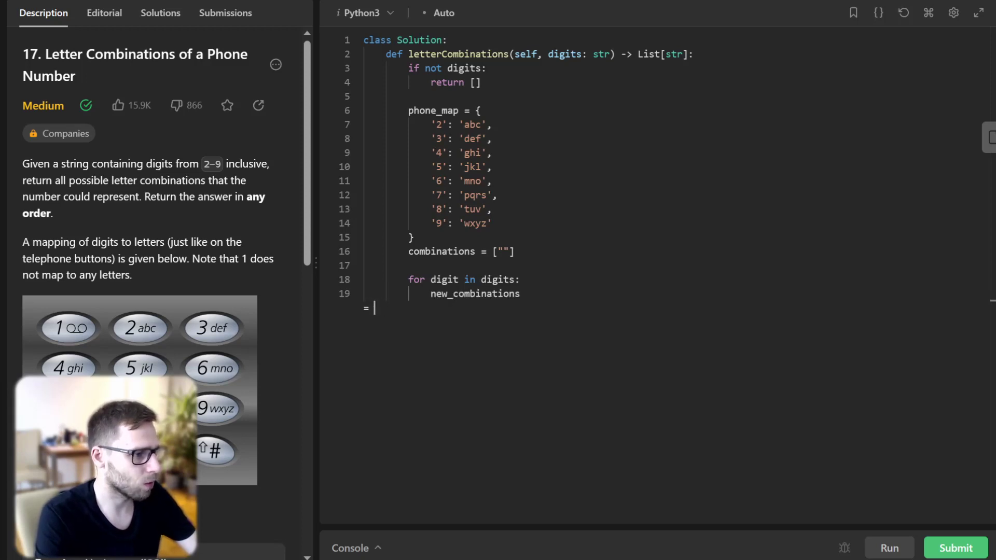
pyautogui.write('[]')
# Add new_combinations = [] with nested loops over combinations and phone_map[digit] letters.
pyautogui.press('Return')
pyautogui.press('Tab')
pyautogui.write('for combination in combinations:')
pyautogui.press('Return')
pyautogui.write('for letter in phone_map[digit]:')
pyautogui.press('Return')
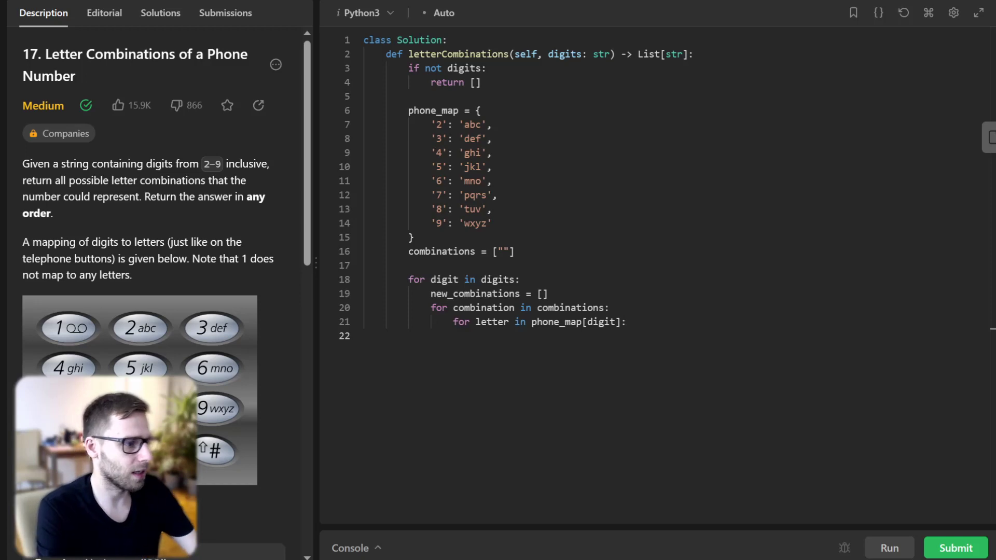
# Append combination + letter to new_combinations, then set combinations = new_combinations.
pyautogui.press('Tab')
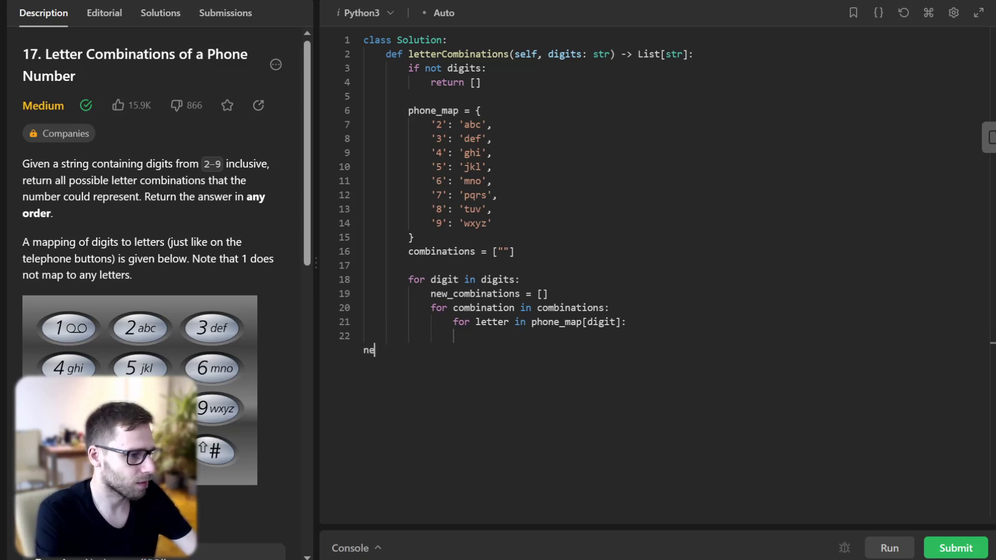
pyautogui.write('w_combinations.append(combination + letter)')
pyautogui.press('Return')
pyautogui.write('combinations =')
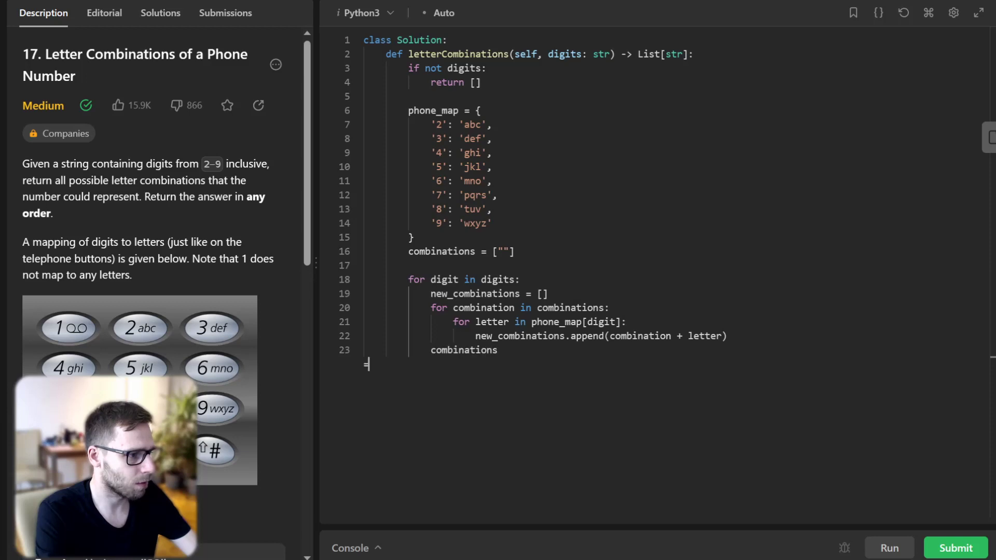
pyautogui.write(' new_combinations')
pyautogui.press('Return')
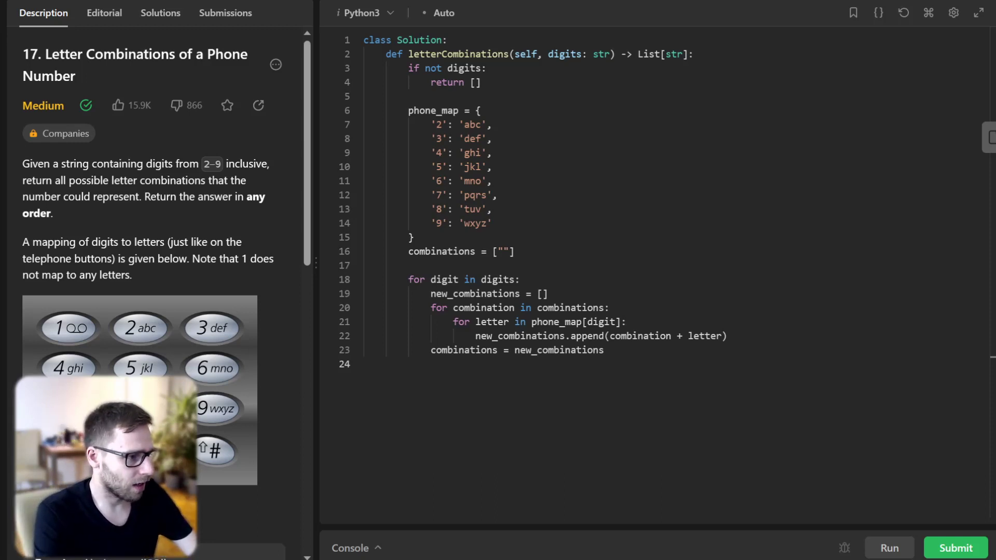
# Add return combinations, run the "23" example to Accepted, and submit the solution.
pyautogui.press('Return')
pyautogui.press('Tab')
pyautogui.press('Tab')
pyautogui.press('Return')
pyautogui.write('return combinations')
pyautogui.press('Return')
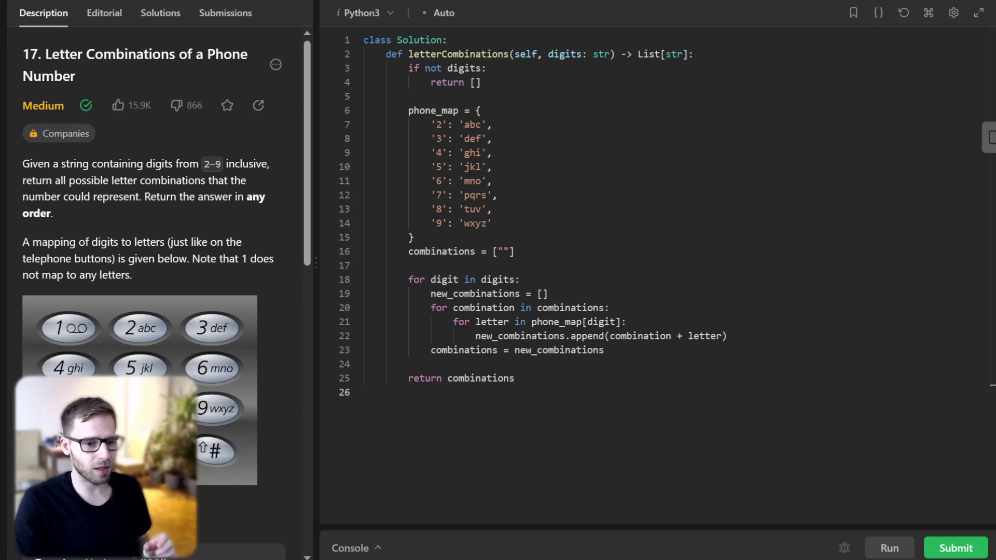
pyautogui.hotkey('ctrl', "'")
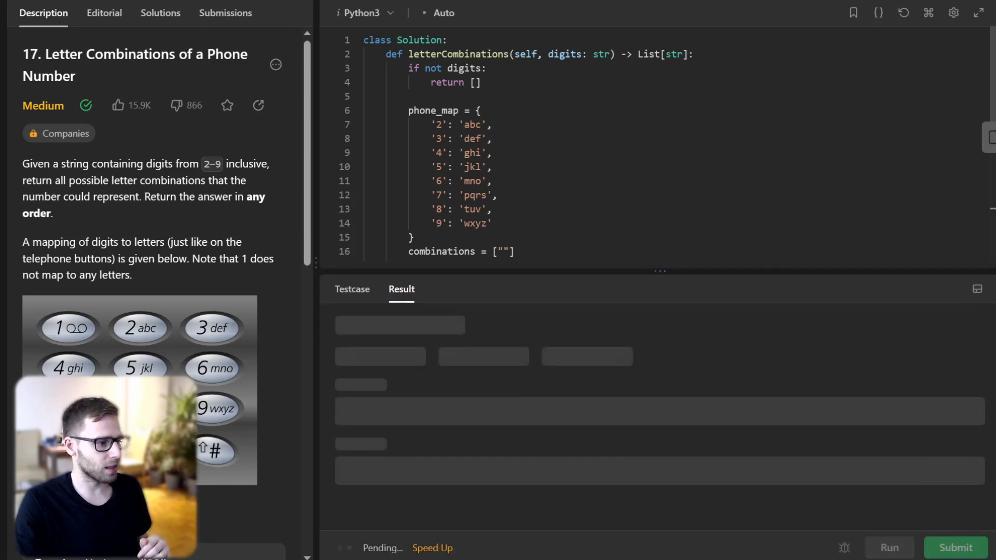
pyautogui.scroll(-5, 155, 281)
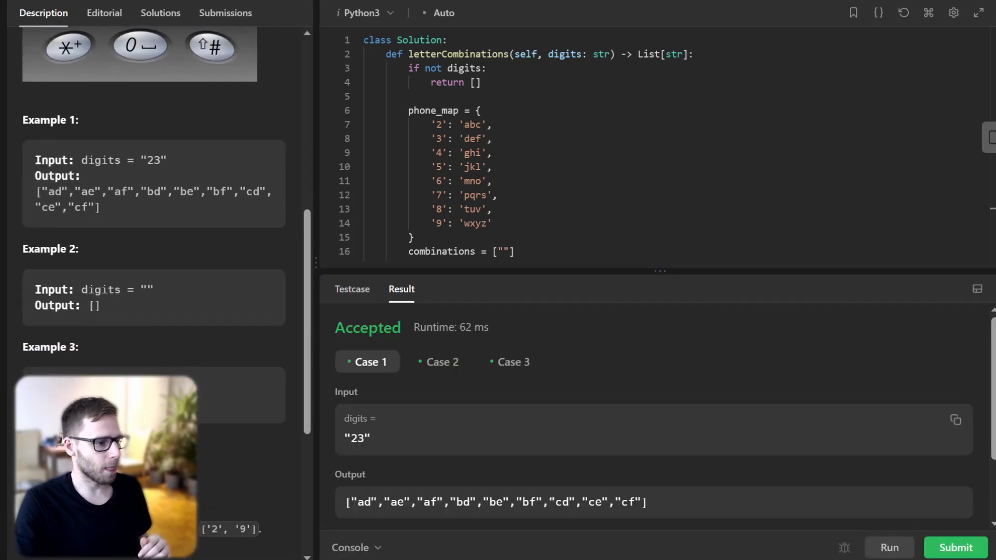
pyautogui.scroll(-2, 654, 412)
pyautogui.hotkey('ctrl', "'")
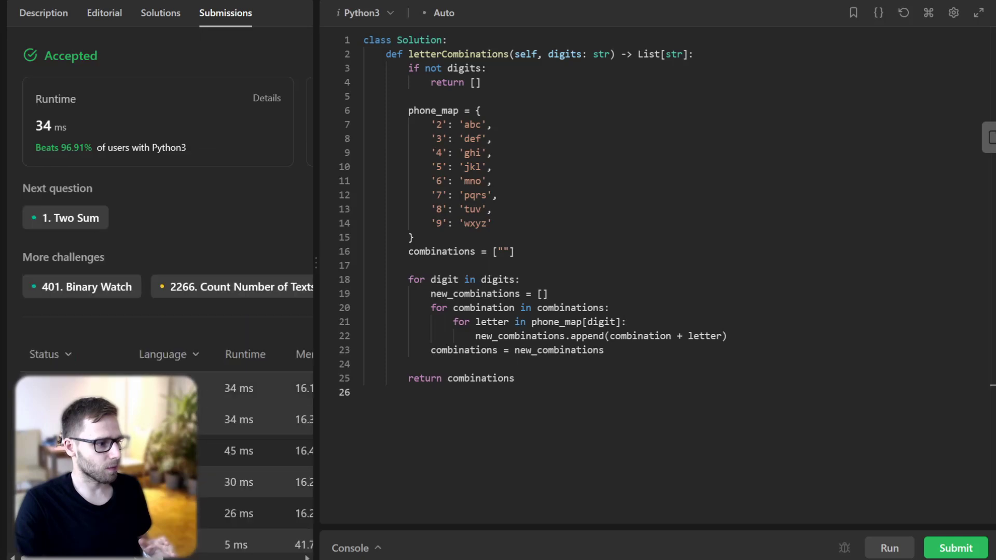
# Open the 34 ms accepted submission to view its runtime and memory details.
pyautogui.click(249, 387)
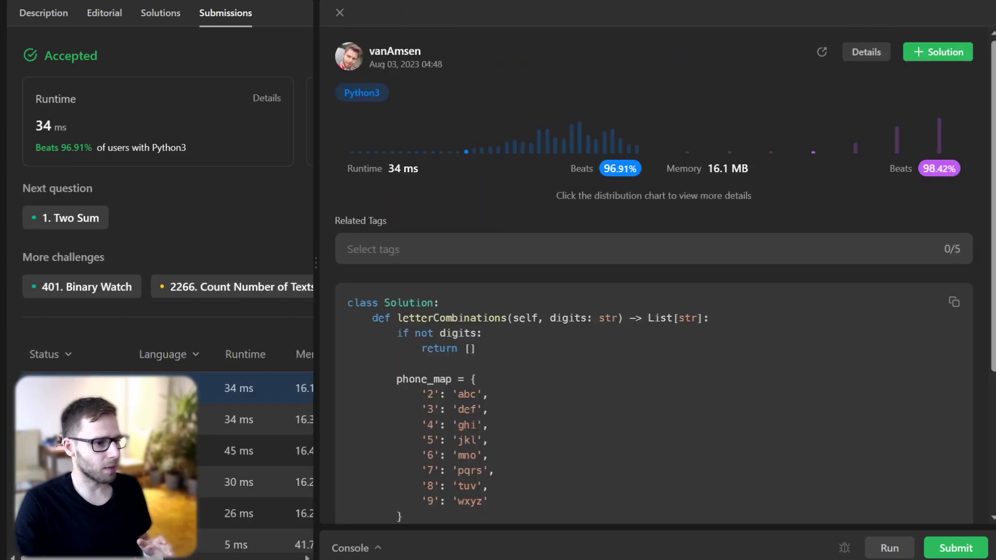